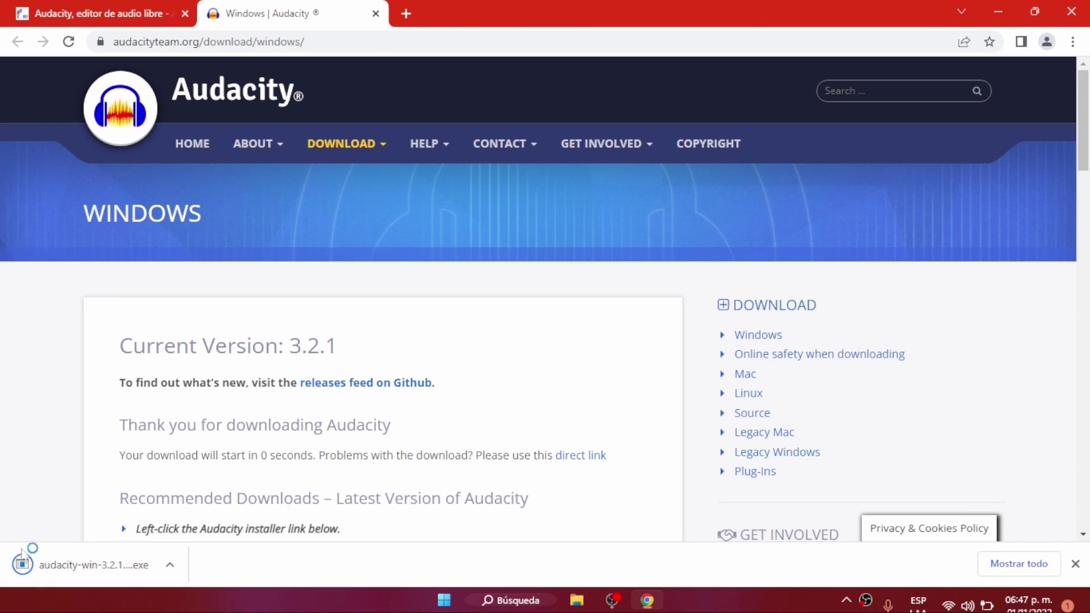
# - Show the downloaded Audacity 3.2.1 installer in its folder, run it and allow it to make changes to the device
pyautogui.click(171, 568)
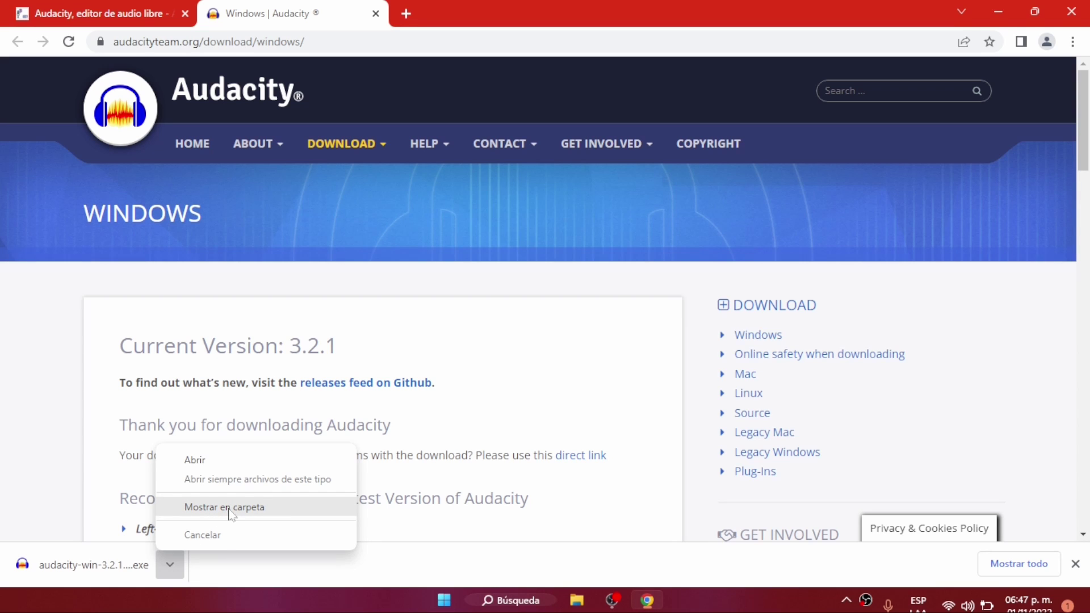
pyautogui.click(231, 508)
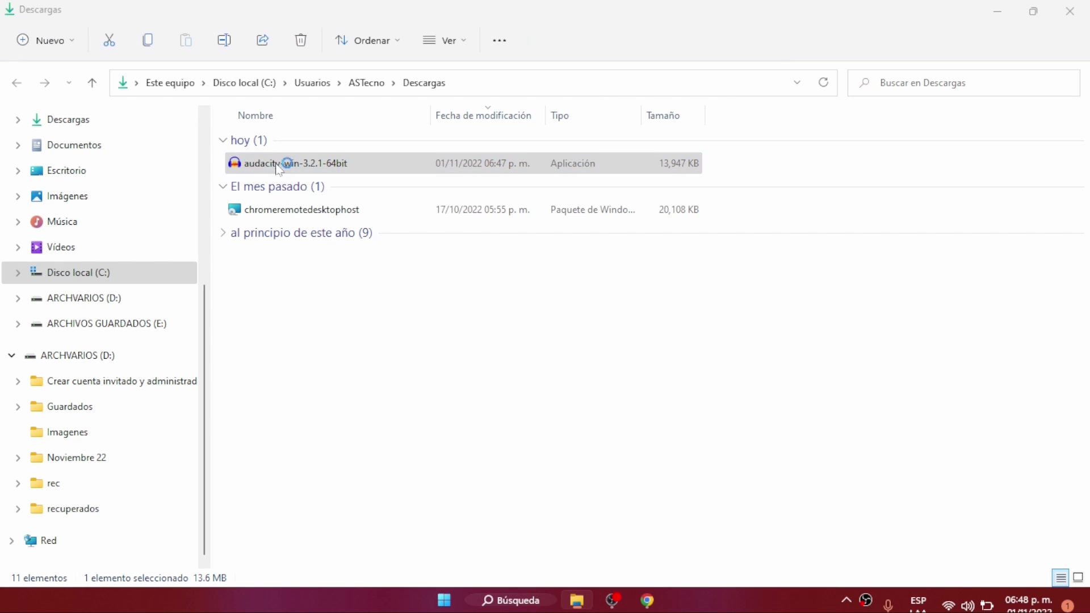
pyautogui.doubleClick(278, 164)
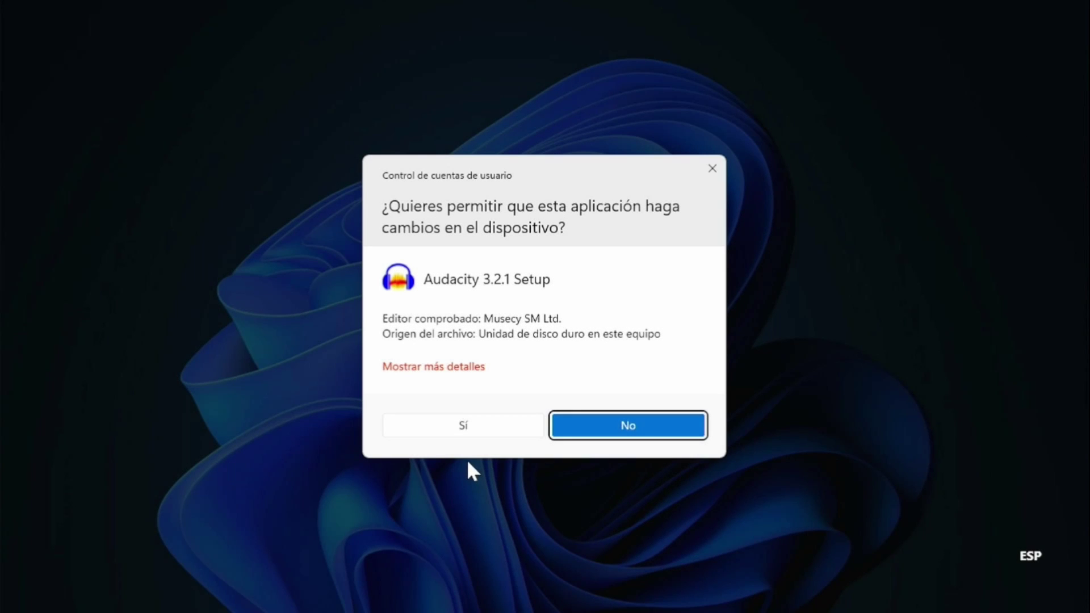
pyautogui.click(453, 426)
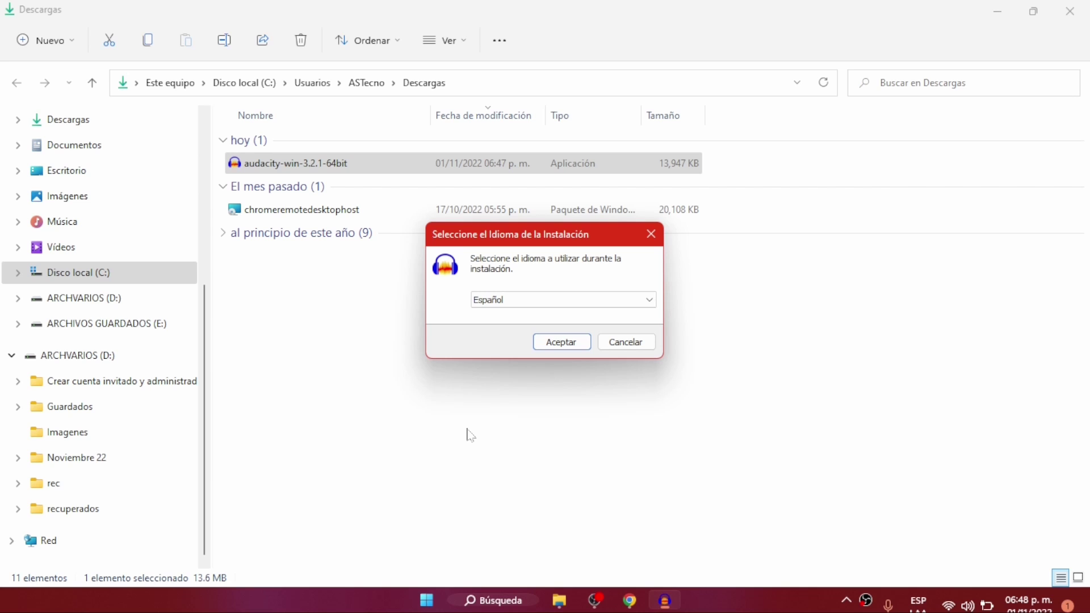
# - Accept Español as the installation language and continue past the welcome and information pages of the setup wizard
pyautogui.click(562, 342)
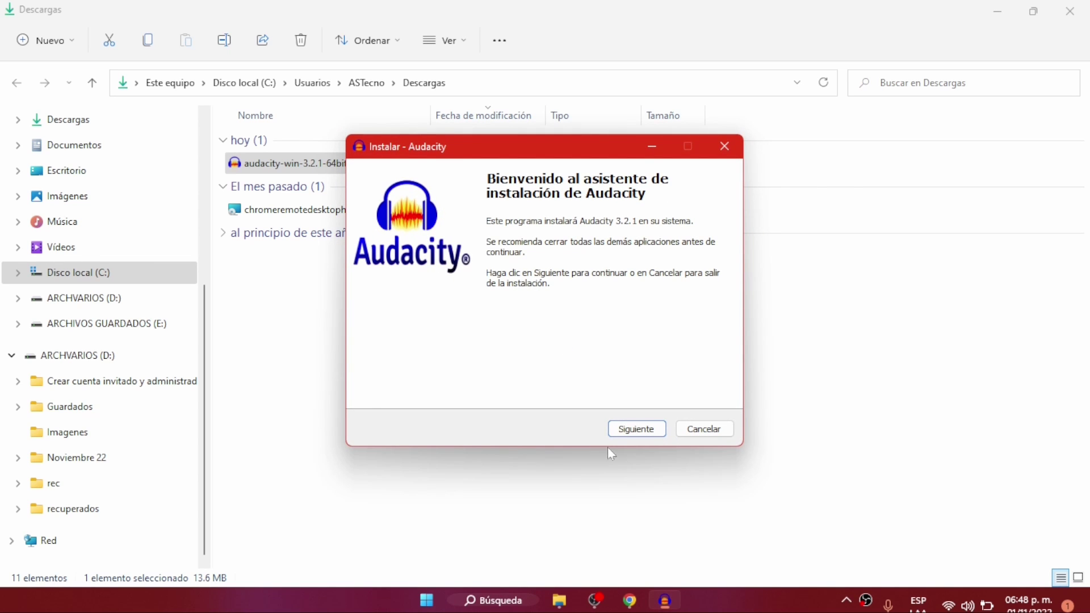
pyautogui.click(639, 434)
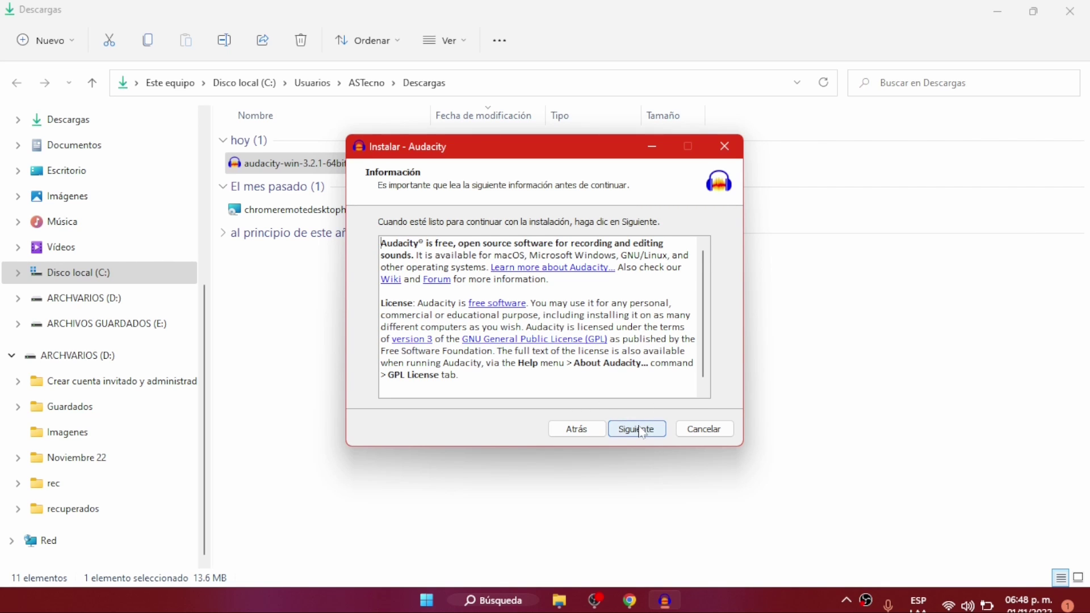
pyautogui.click(642, 431)
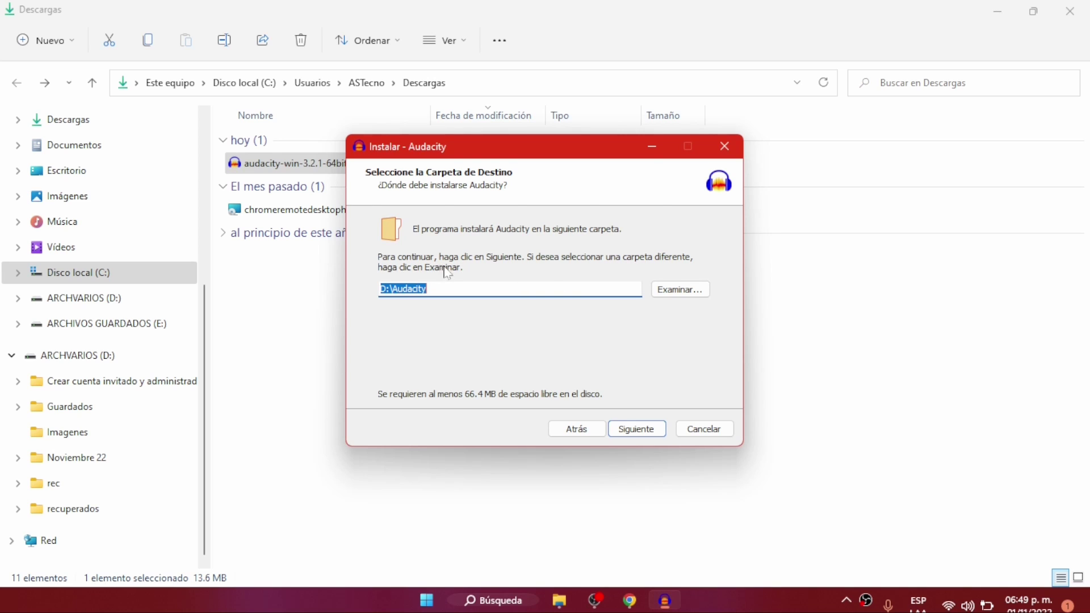
# - Browse to the ARCHVARIOS (D:) drive, confirm D:\Audacity as the destination folder and continue
pyautogui.press('Tab')
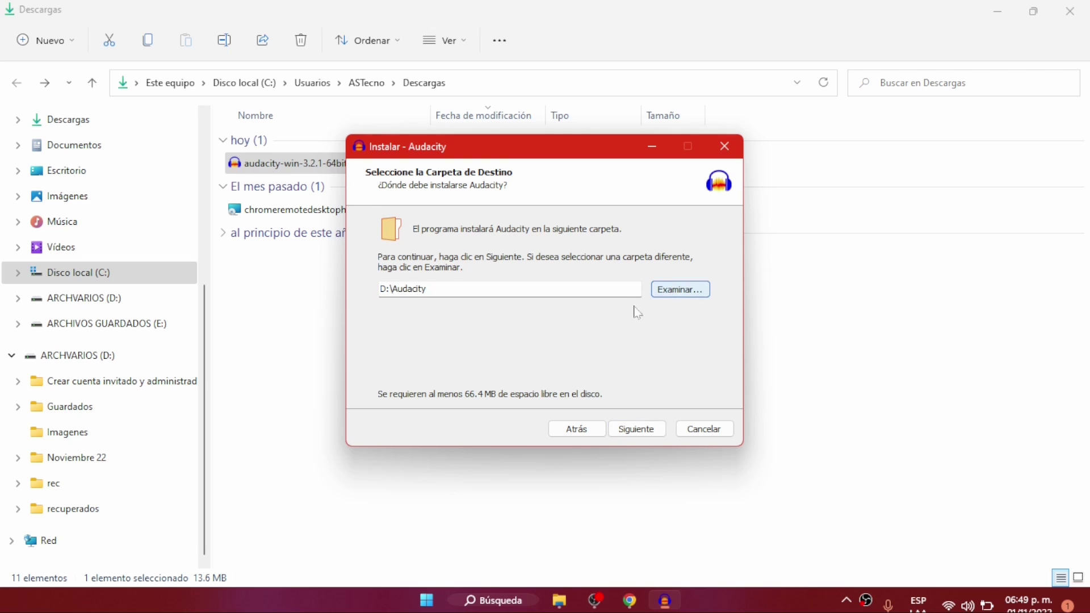
pyautogui.click(676, 298)
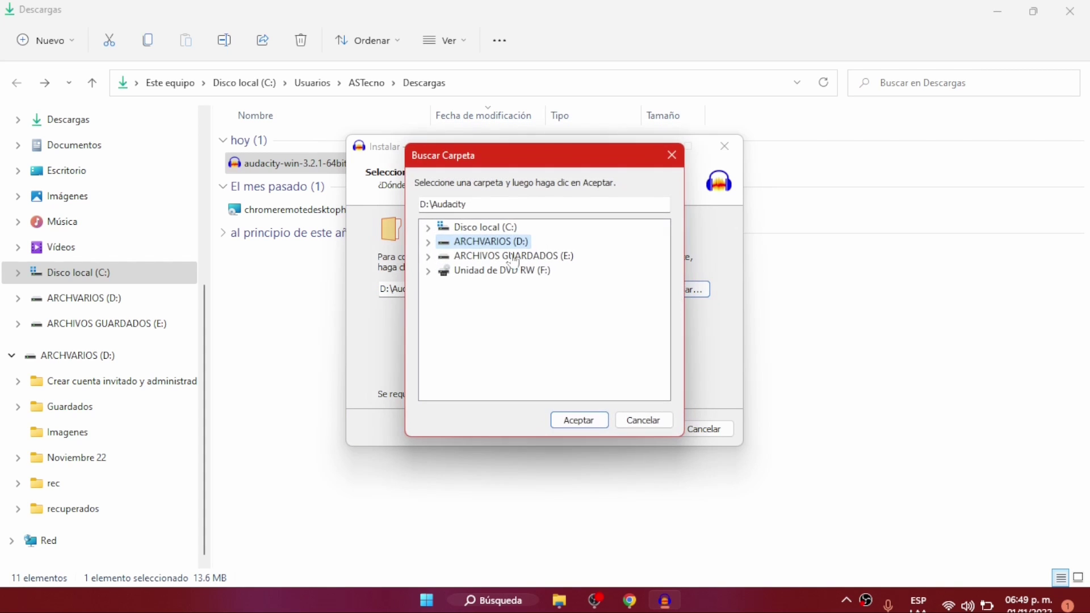
pyautogui.click(429, 243)
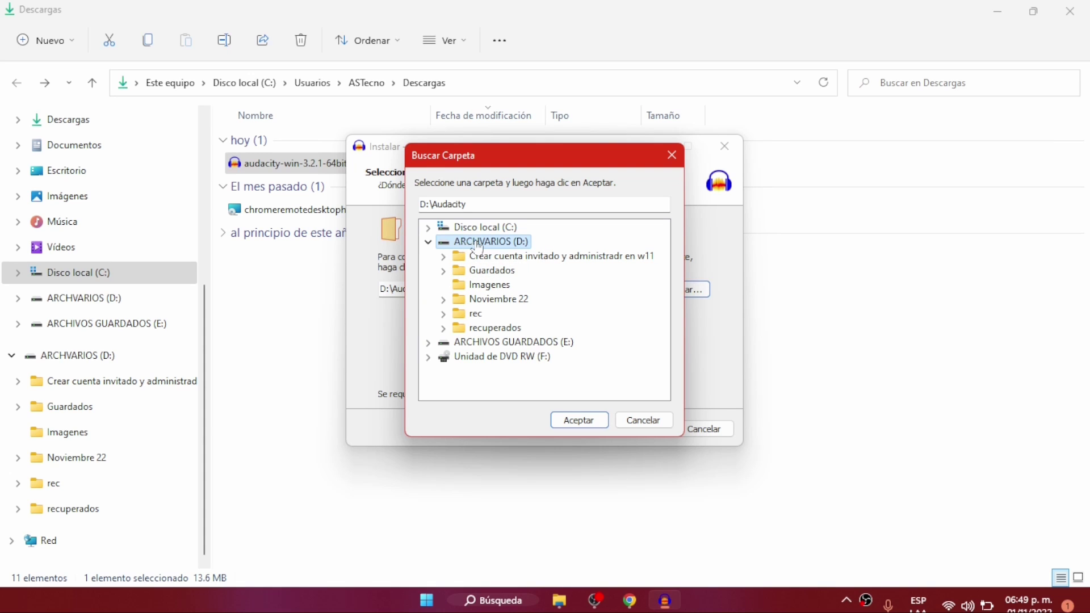
pyautogui.click(589, 421)
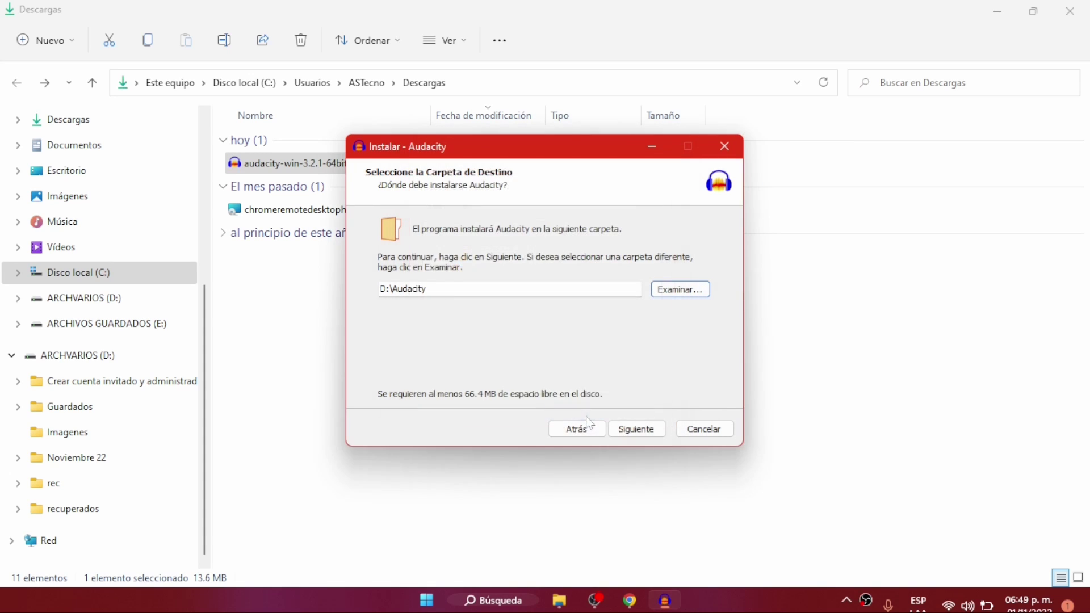
pyautogui.click(639, 430)
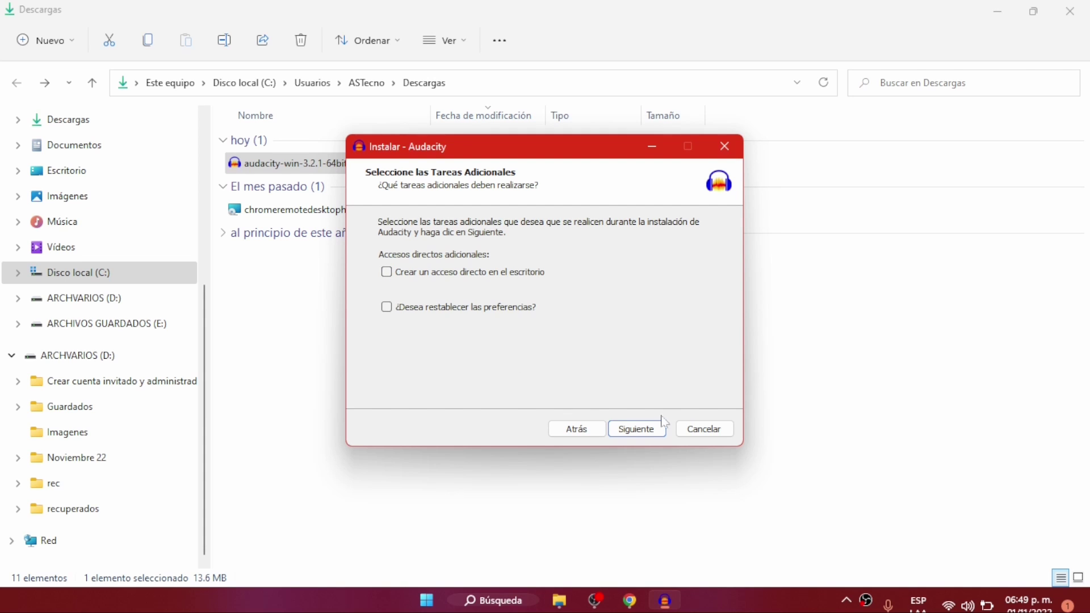
# - Install Audacity without any additional tasks and finish the wizard with the option to run the program turned off
pyautogui.click(651, 436)
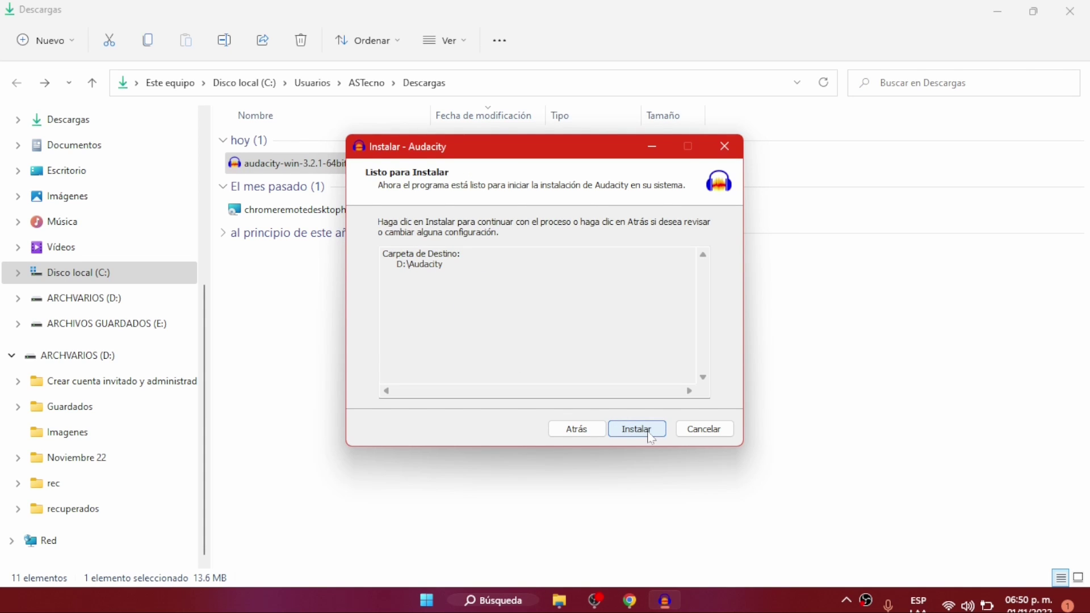
pyautogui.click(651, 435)
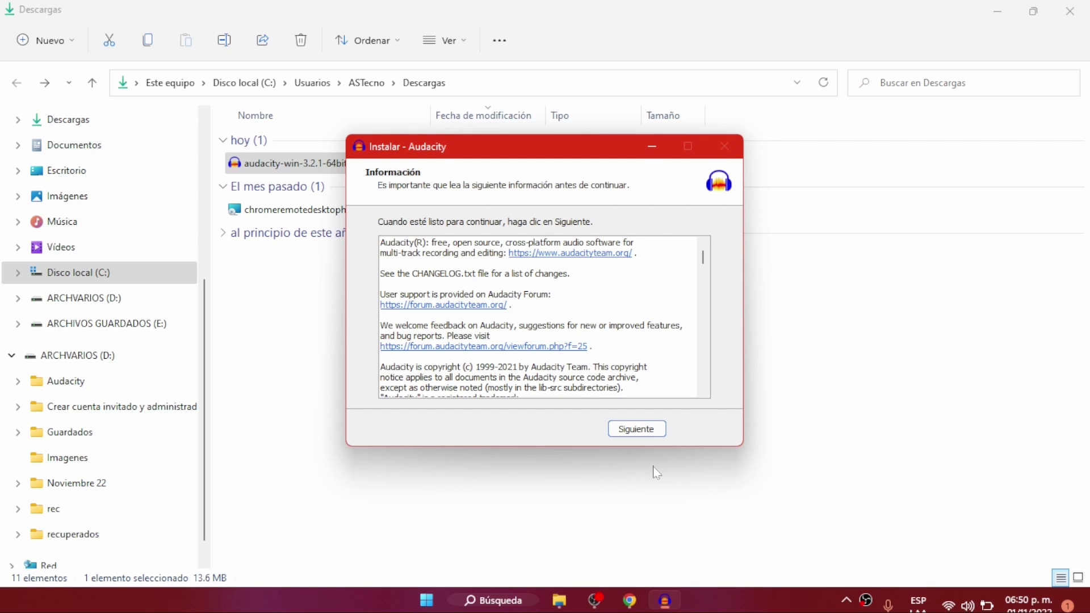
pyautogui.click(653, 429)
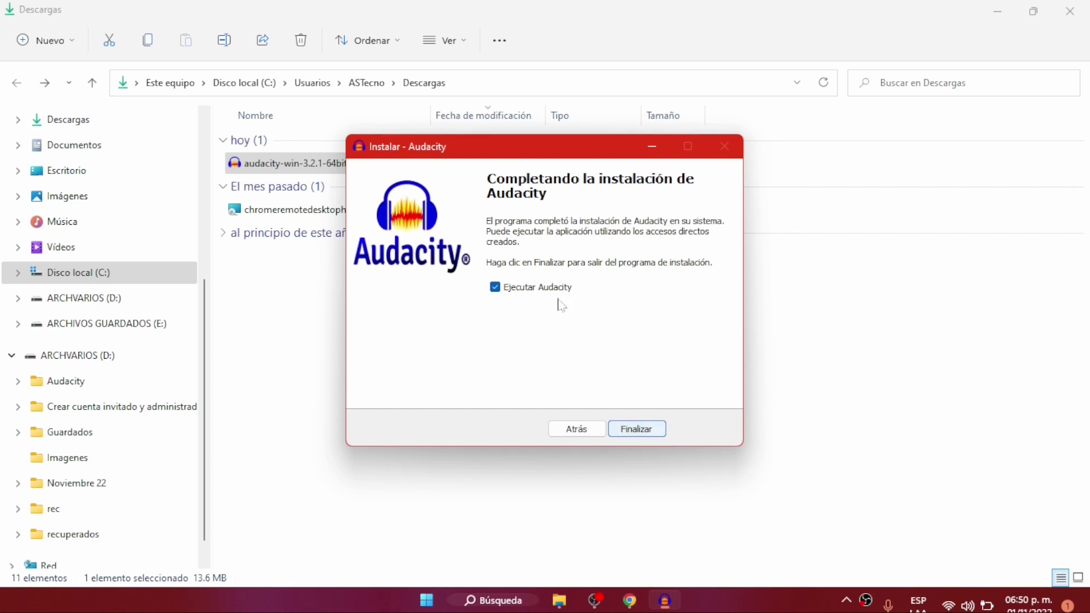
pyautogui.click(495, 287)
pyautogui.click(638, 430)
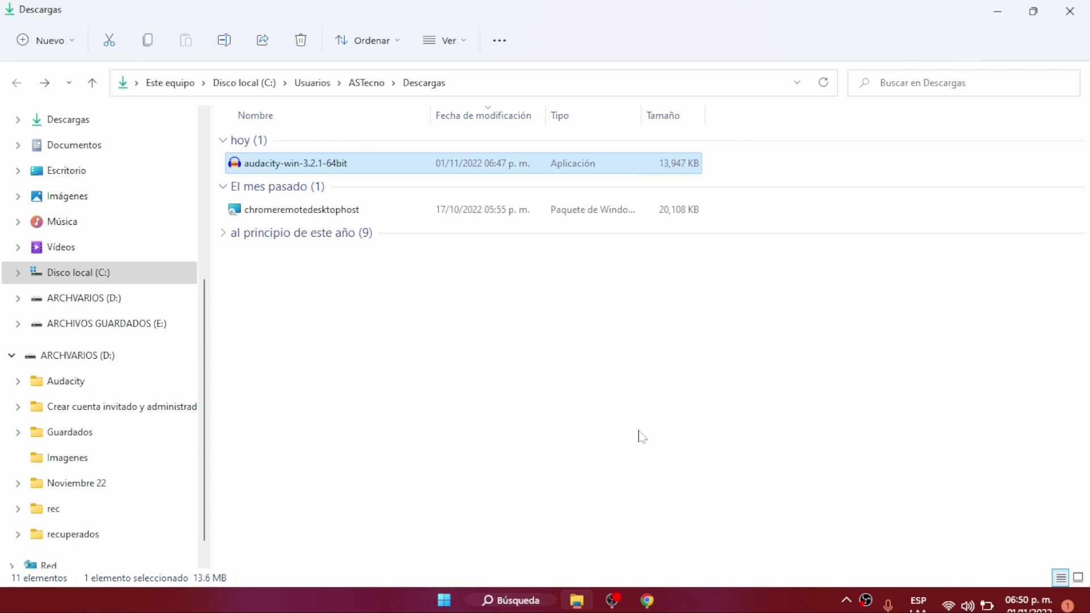
# - Look through the installed files in the Audacity folder on drive D:, including the Audacity application, and close the open windows
pyautogui.click(65, 356)
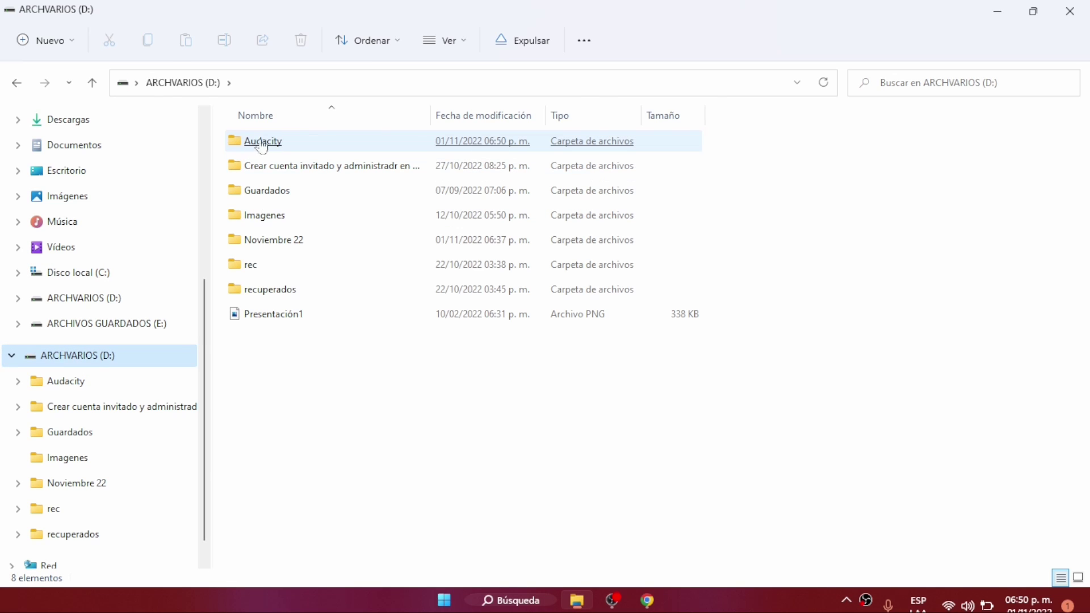
pyautogui.click(264, 147)
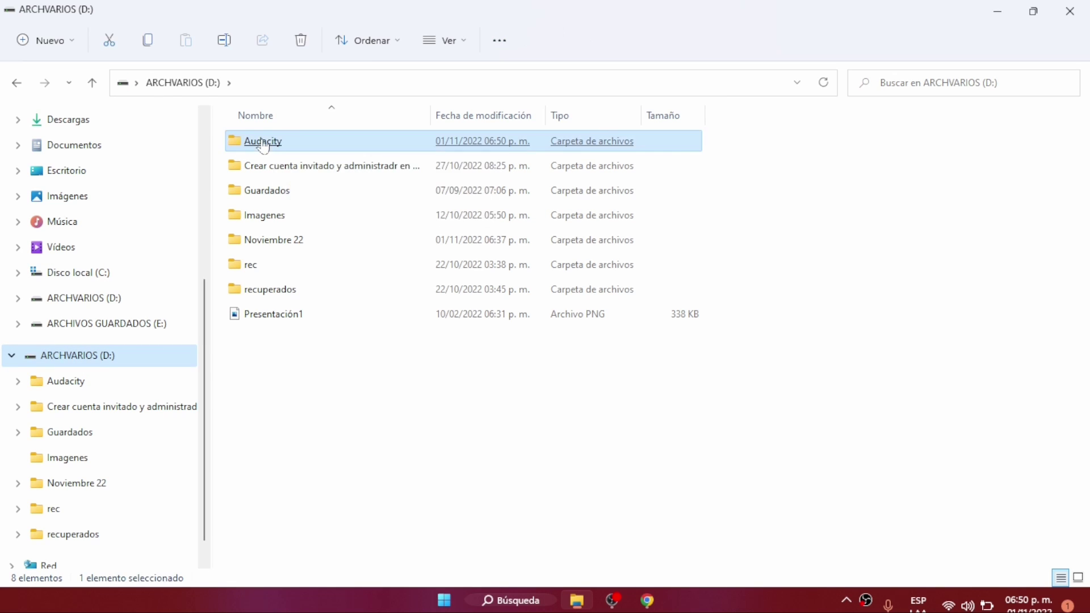
pyautogui.doubleClick(264, 147)
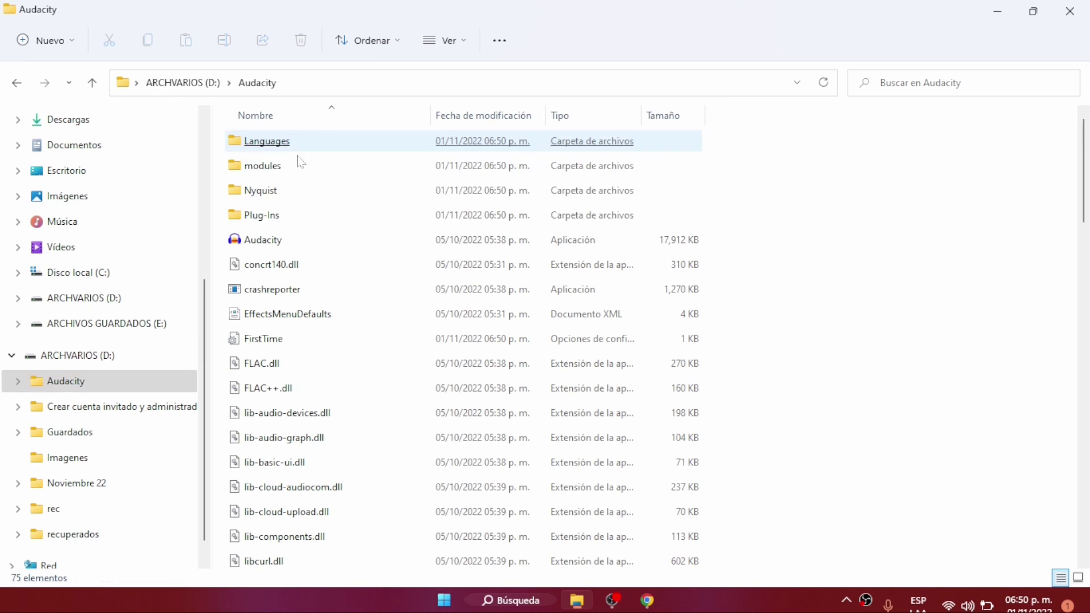
pyautogui.scroll(-3, 295, 522)
pyautogui.click(301, 516)
pyautogui.scroll(-8, 318, 511)
pyautogui.scroll(11, 324, 511)
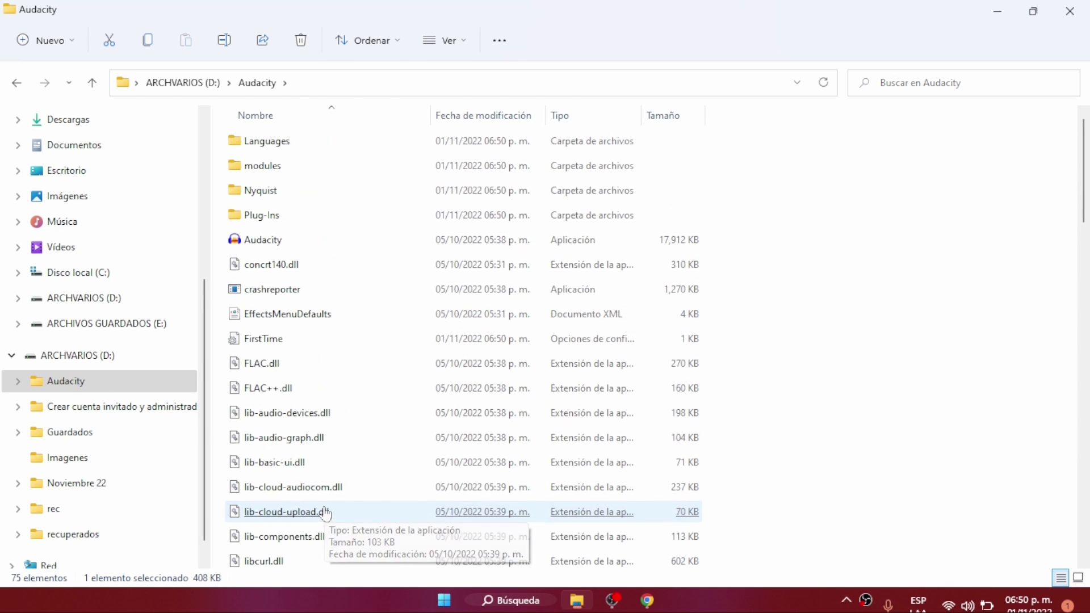
pyautogui.click(326, 513)
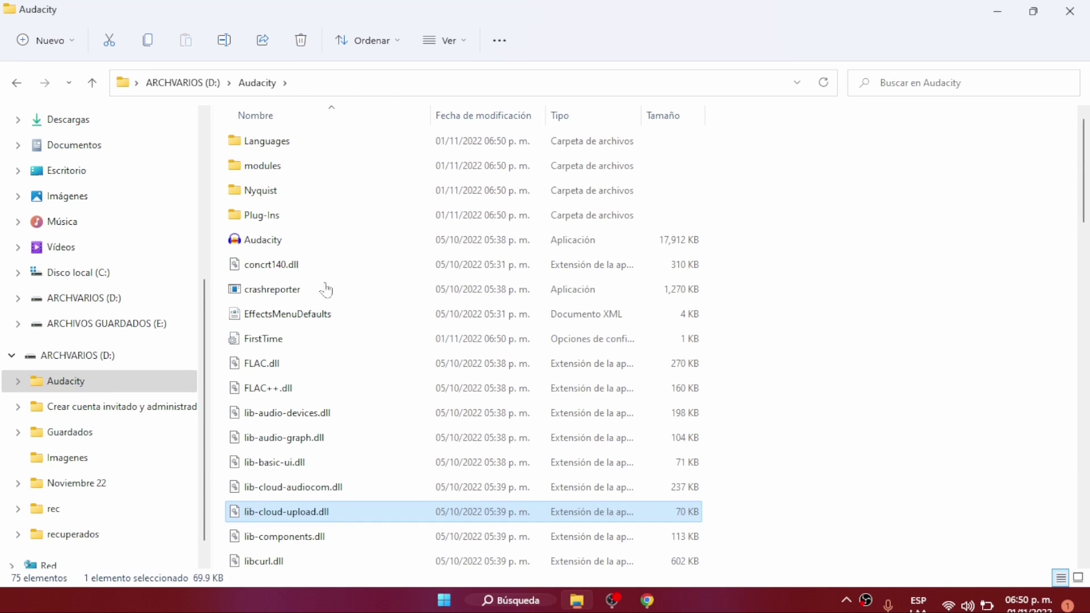
pyautogui.click(273, 241)
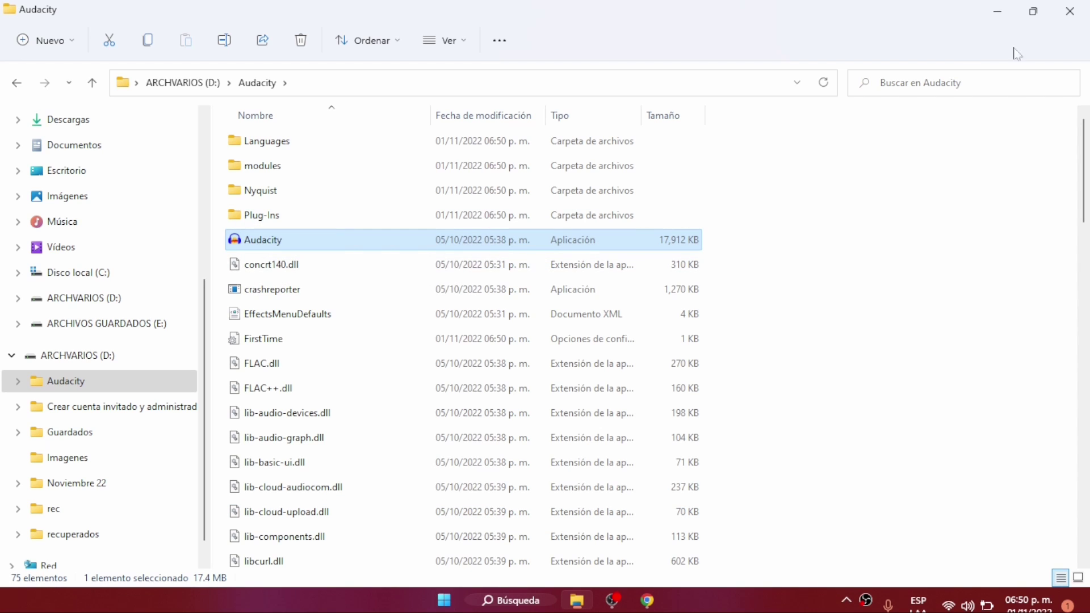
pyautogui.click(1069, 12)
pyautogui.click(1070, 11)
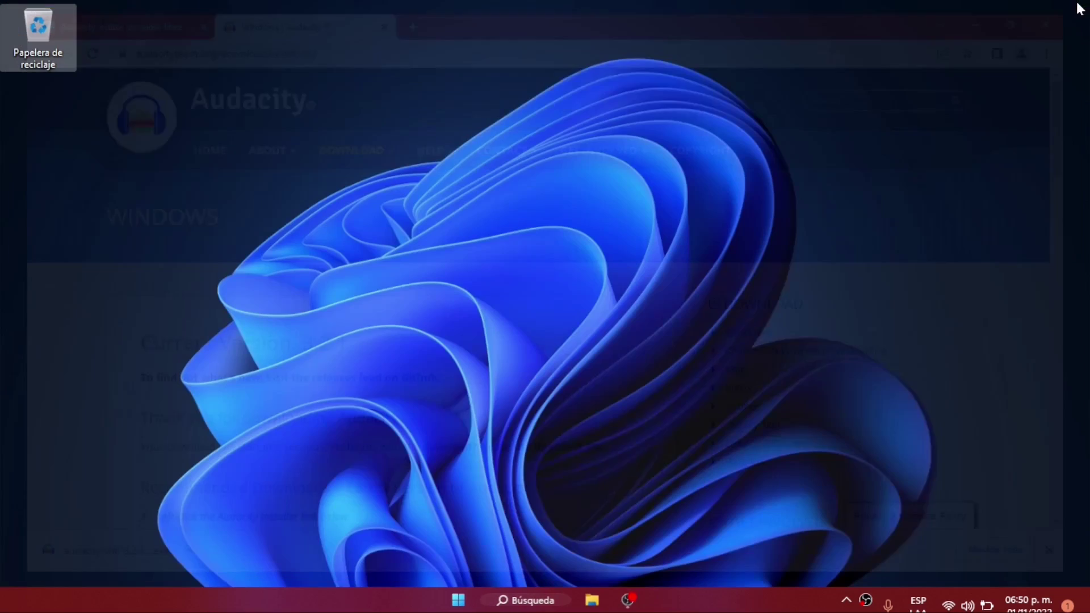
# - Check the signed-in user's account type in the Windows account information settings and close the settings
pyautogui.click(462, 599)
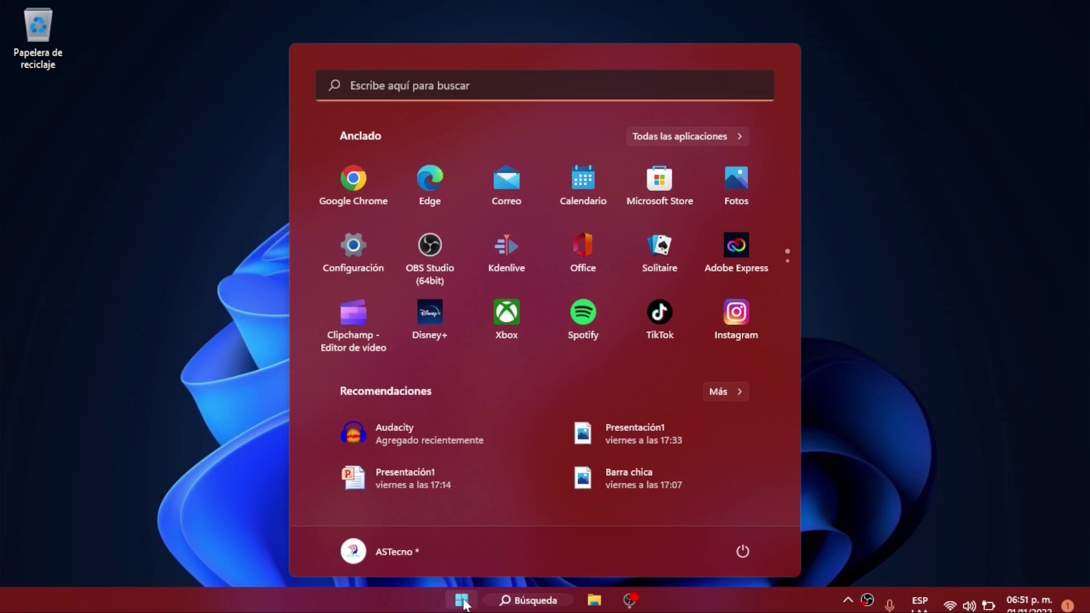
pyautogui.click(359, 559)
pyautogui.click(329, 470)
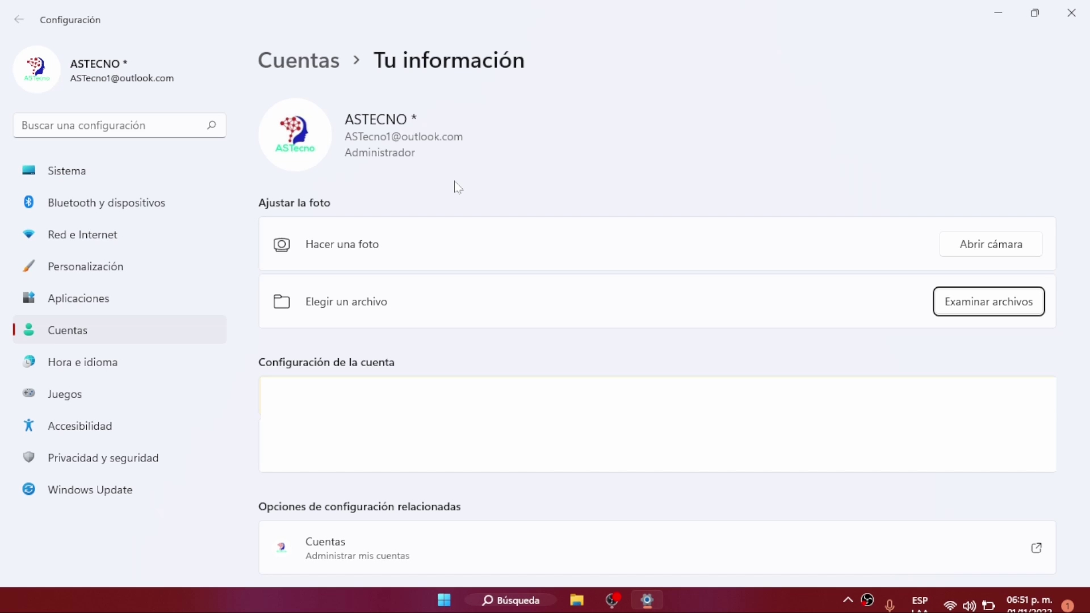
pyautogui.hotkey('alt', 'F4')
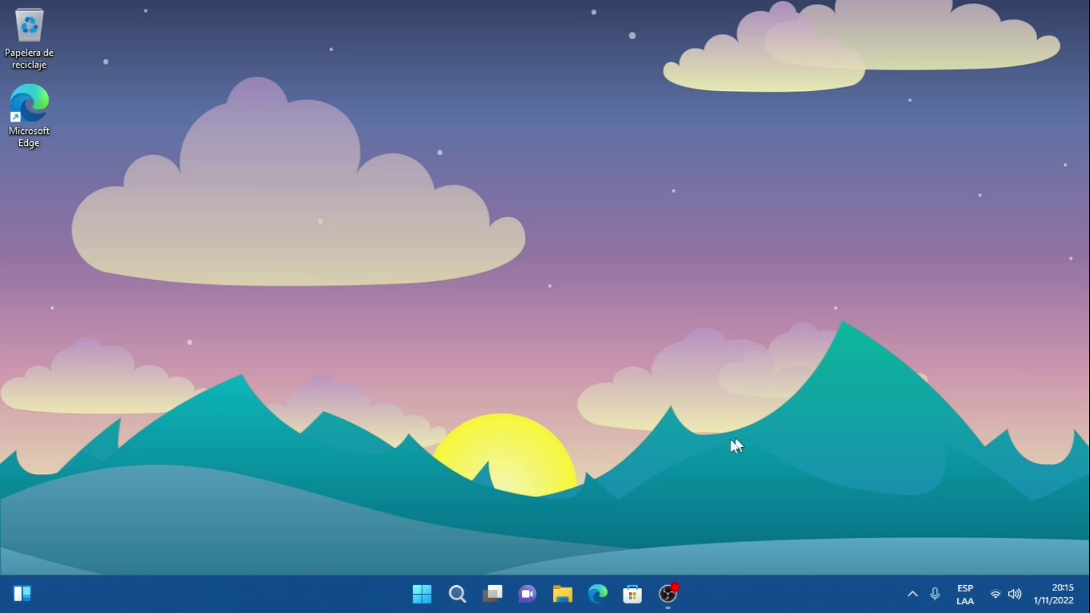
# - On the second computer, view the local user's account page in the Windows settings and close it
pyautogui.click(421, 594)
pyautogui.click(354, 466)
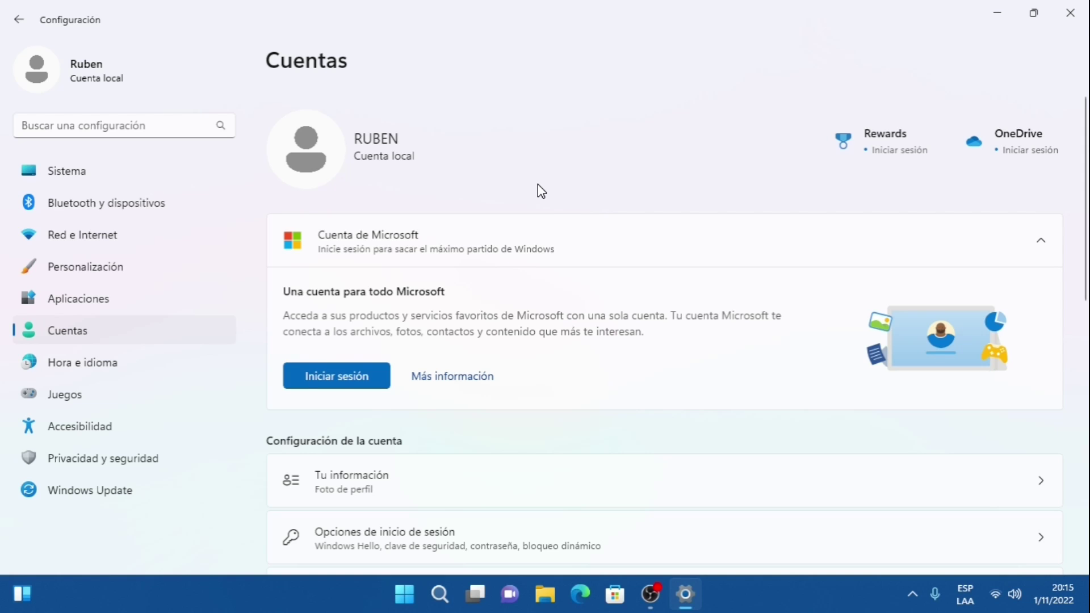
pyautogui.click(1070, 13)
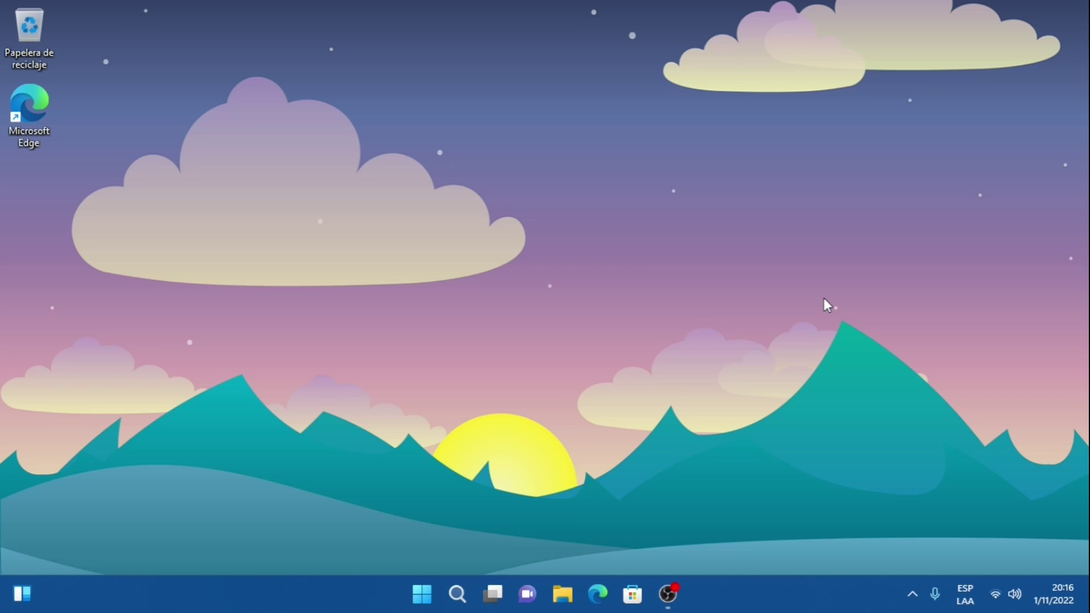
# - Open the ARCHVARIOS (E:) drive in File Explorer
pyautogui.click(563, 597)
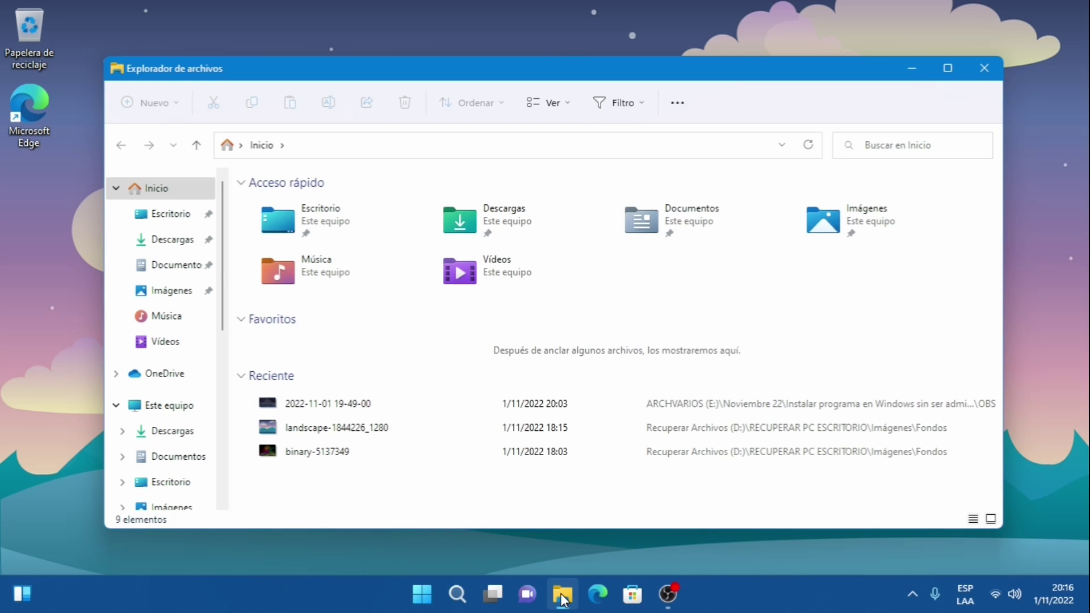
pyautogui.click(238, 375)
pyautogui.scroll(-3, 204, 380)
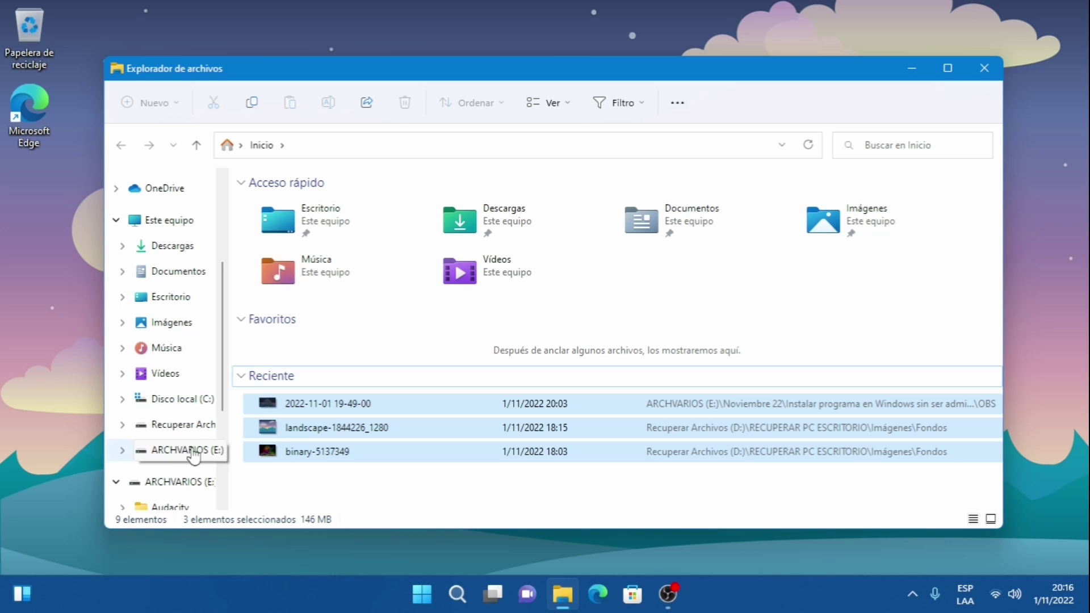
pyautogui.click(180, 457)
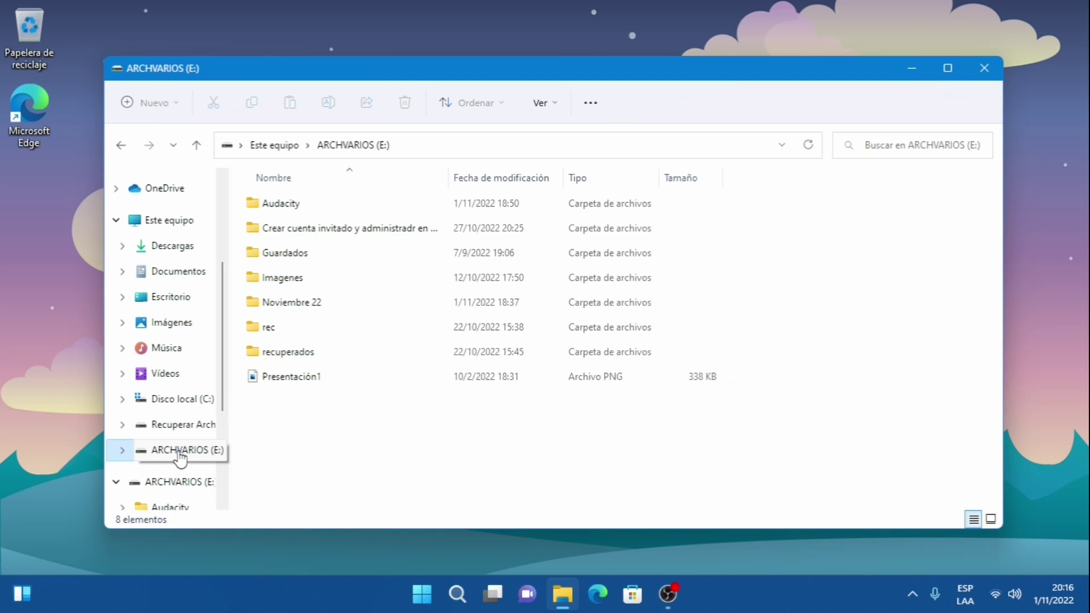
# - Copy the Audacity folder from the ARCHVARIOS (E:) drive
pyautogui.click(295, 213)
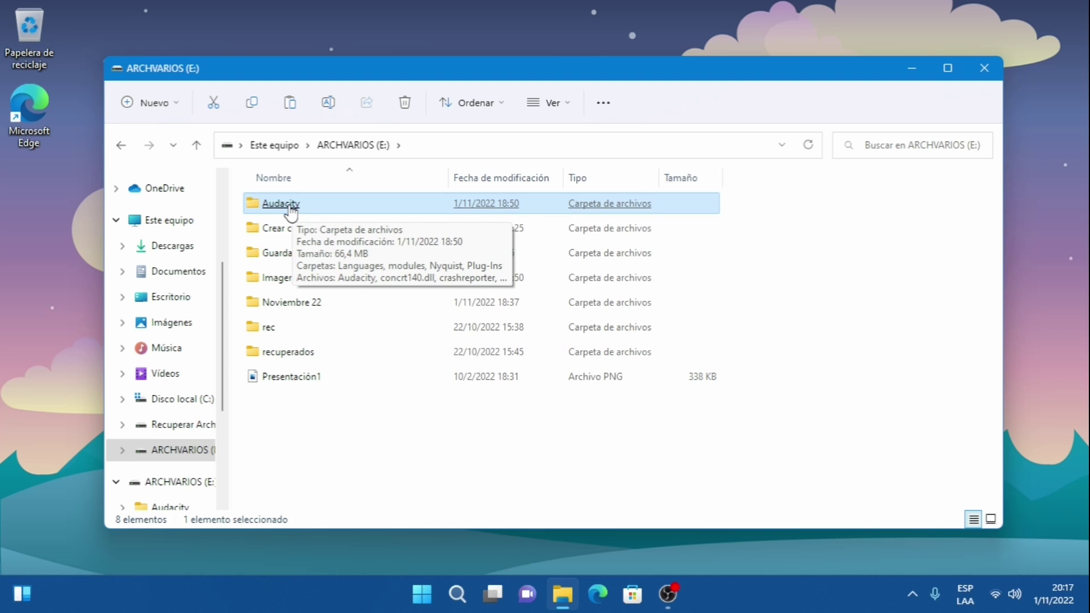
pyautogui.rightClick(291, 207)
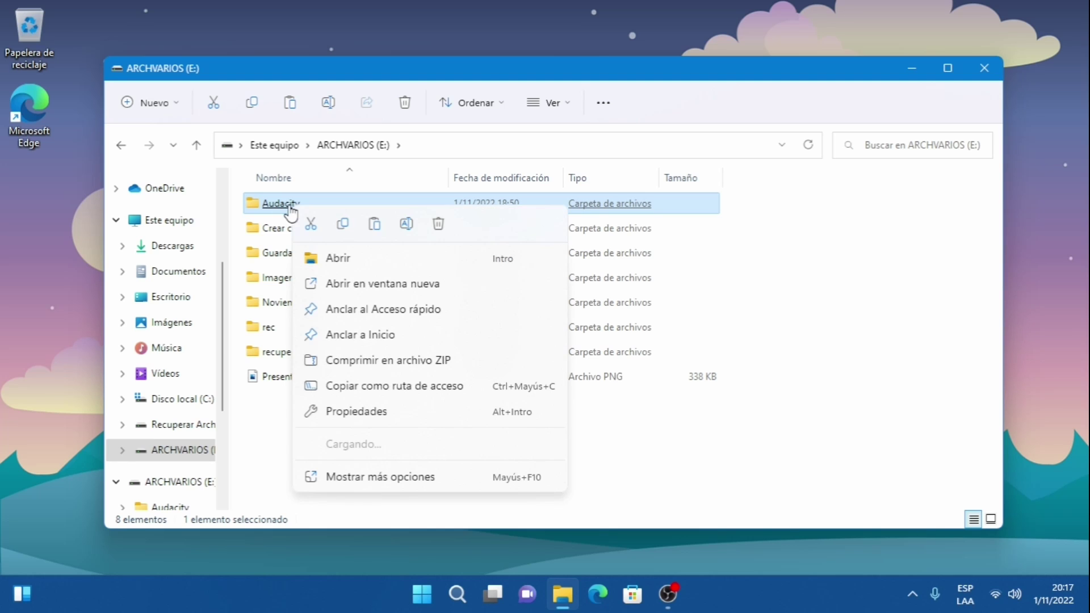
pyautogui.click(343, 227)
pyautogui.click(326, 227)
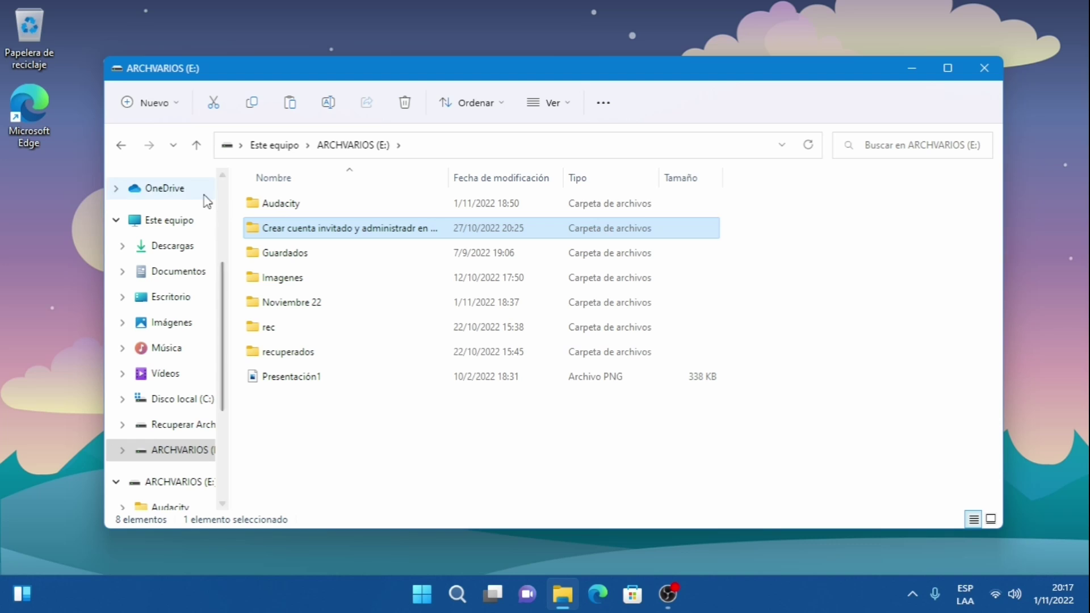
# - Create a new folder named Programas in the Descargas folder
pyautogui.click(173, 246)
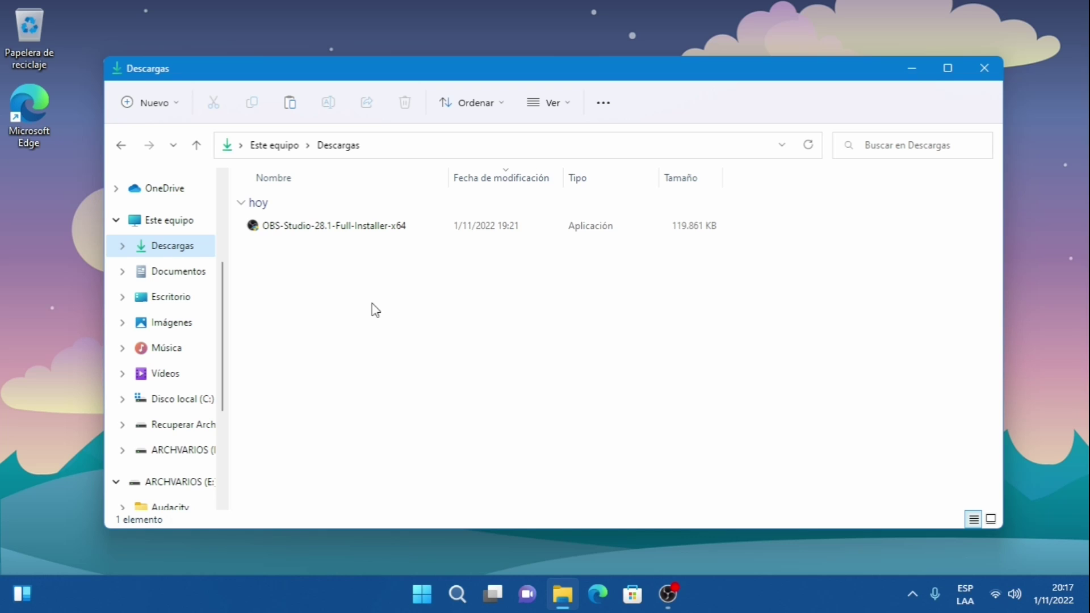
pyautogui.rightClick(287, 260)
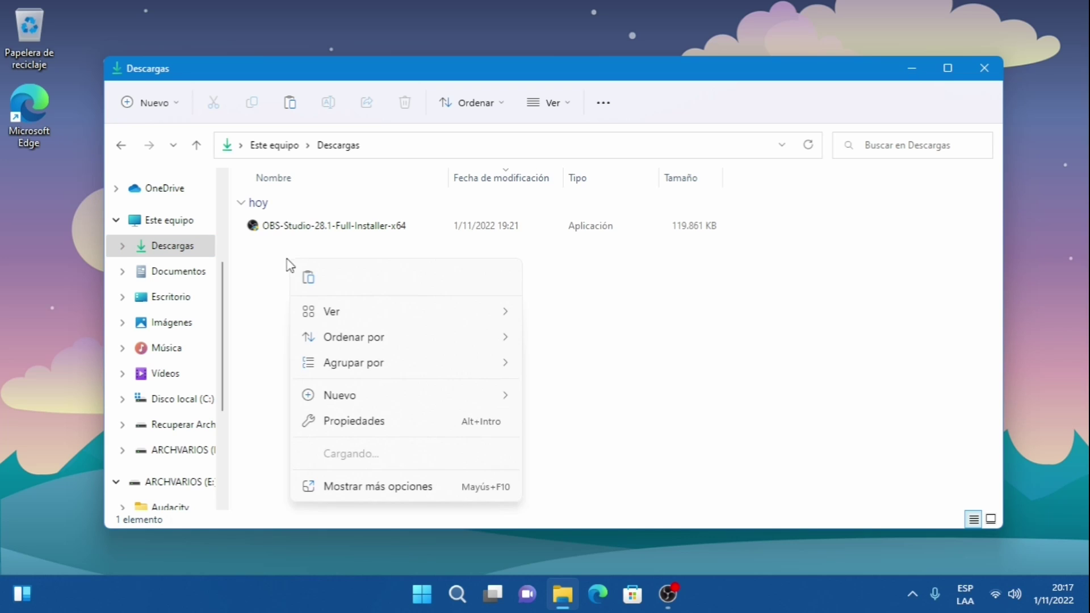
pyautogui.moveTo(514, 400)
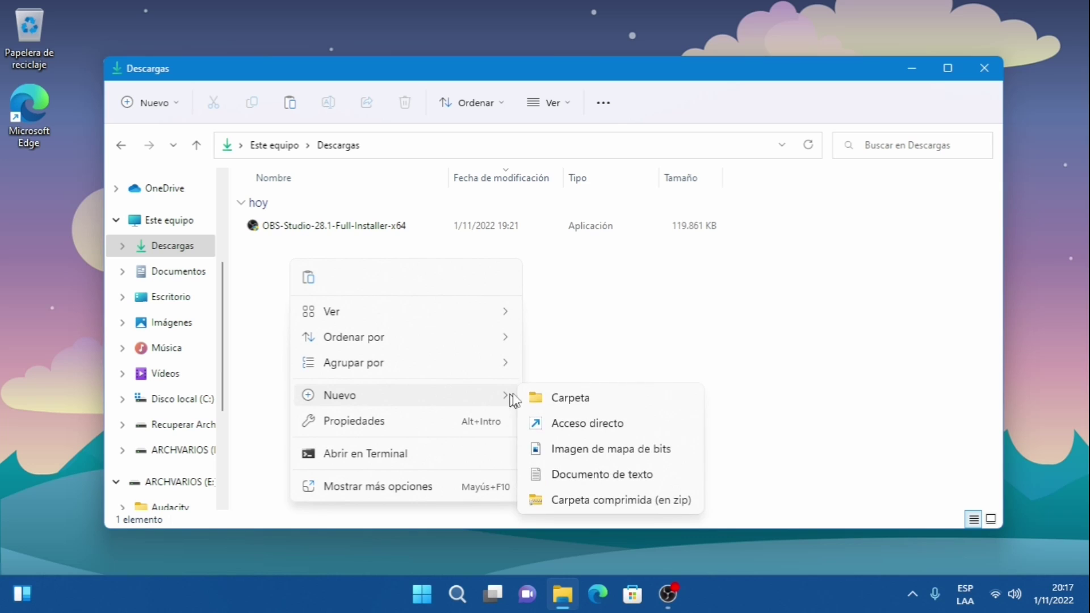
pyautogui.click(556, 397)
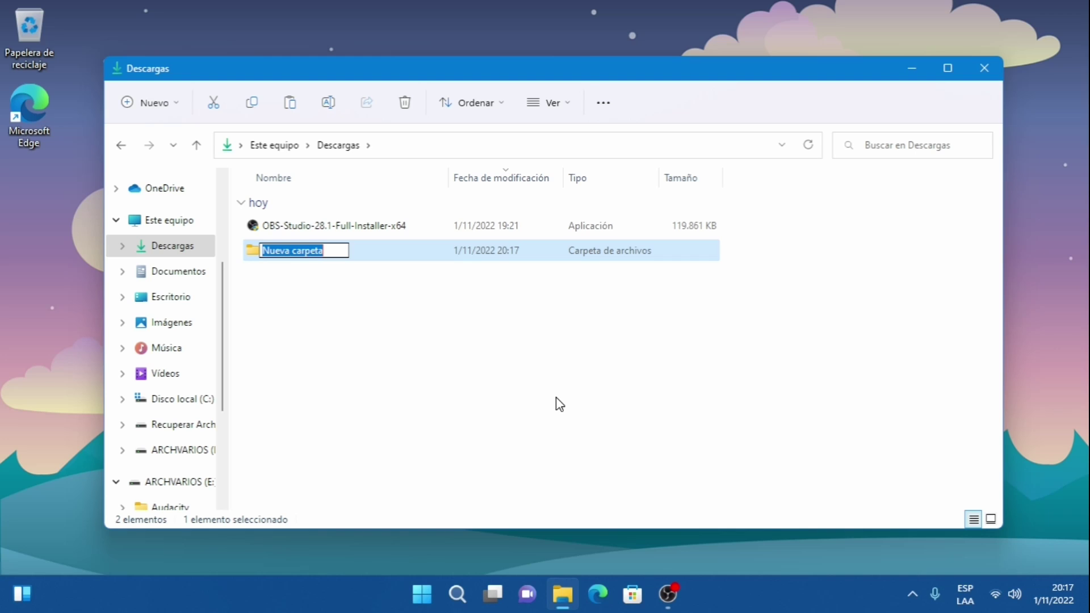
pyautogui.write('Programas')
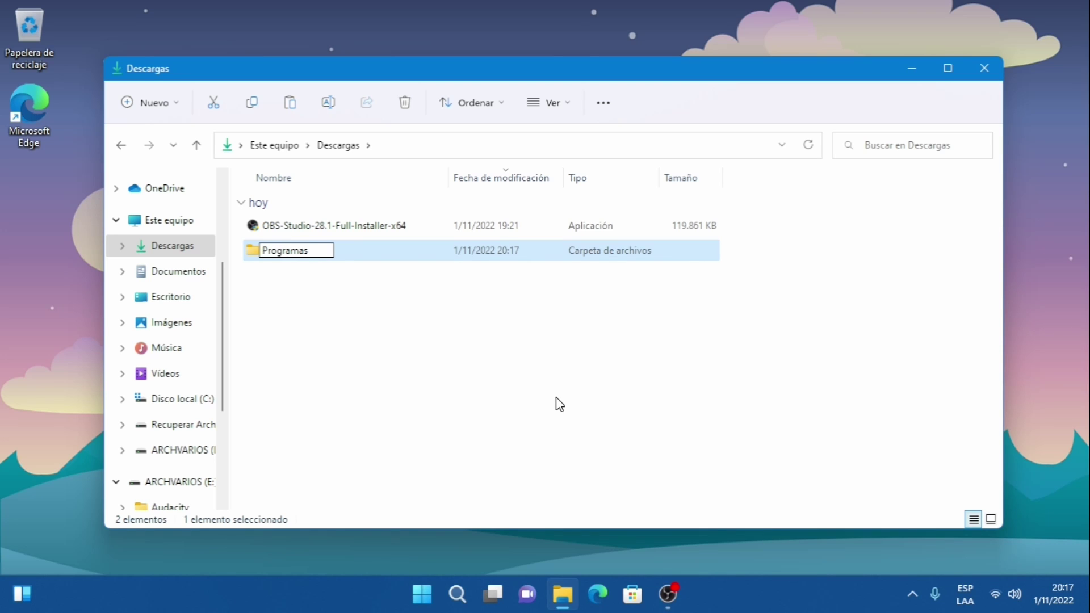
pyautogui.click(557, 403)
# - Paste the copied Audacity folder into the Programas folder
pyautogui.doubleClick(298, 251)
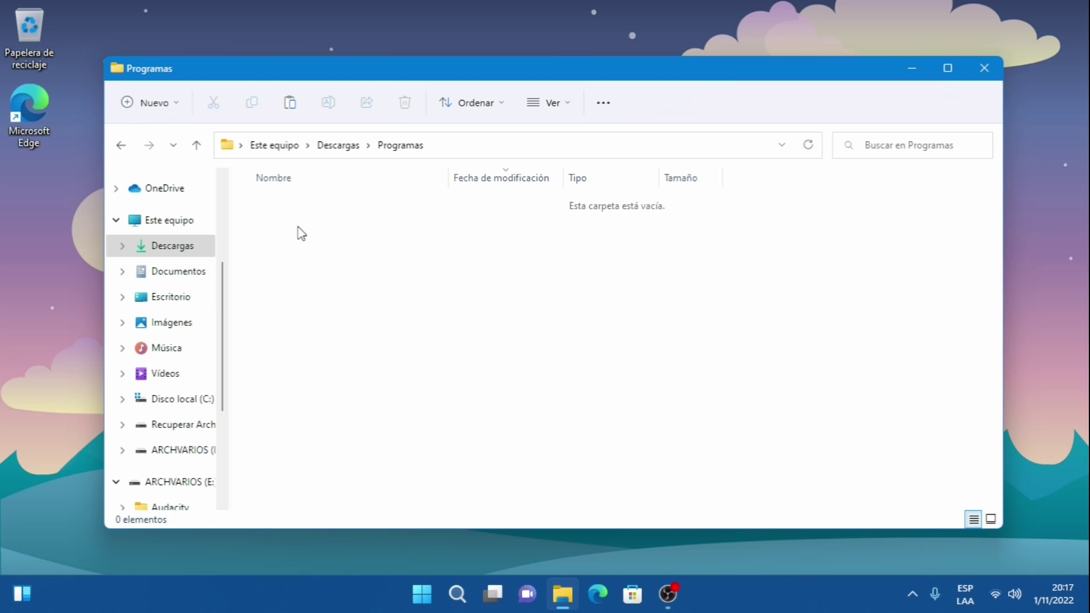
pyautogui.rightClick(299, 234)
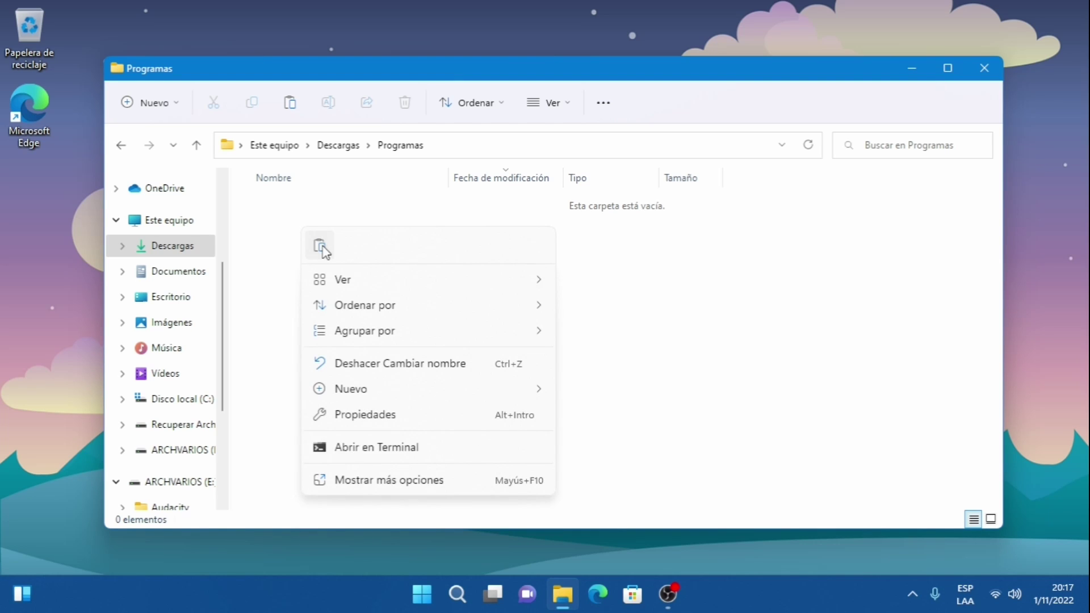
pyautogui.press('Escape')
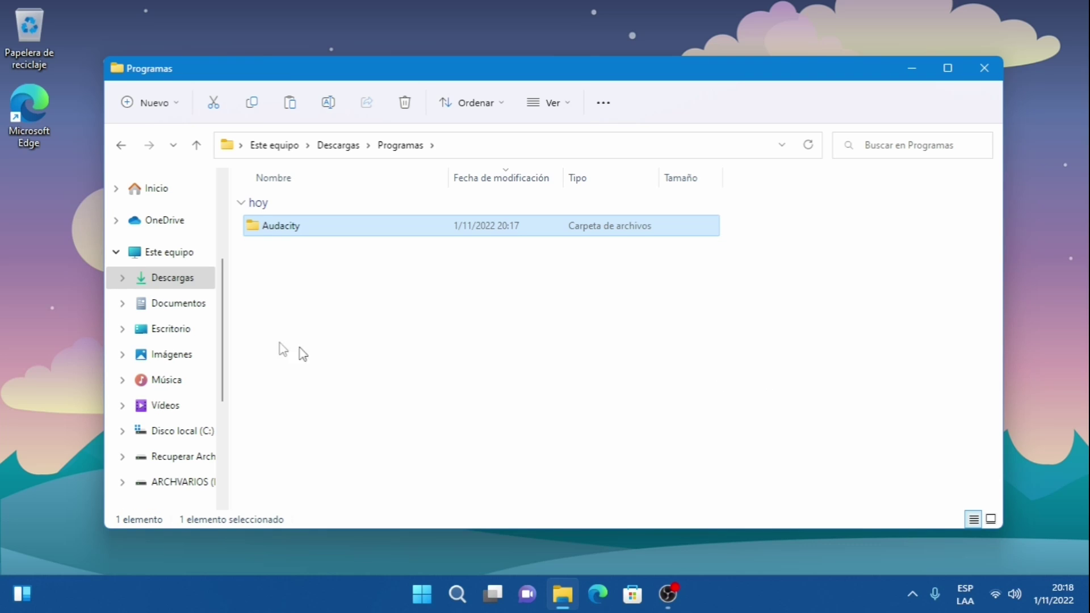
# - Run the Audacity application from the pasted Audacity folder, dismiss its welcome window and close the program
pyautogui.doubleClick(278, 230)
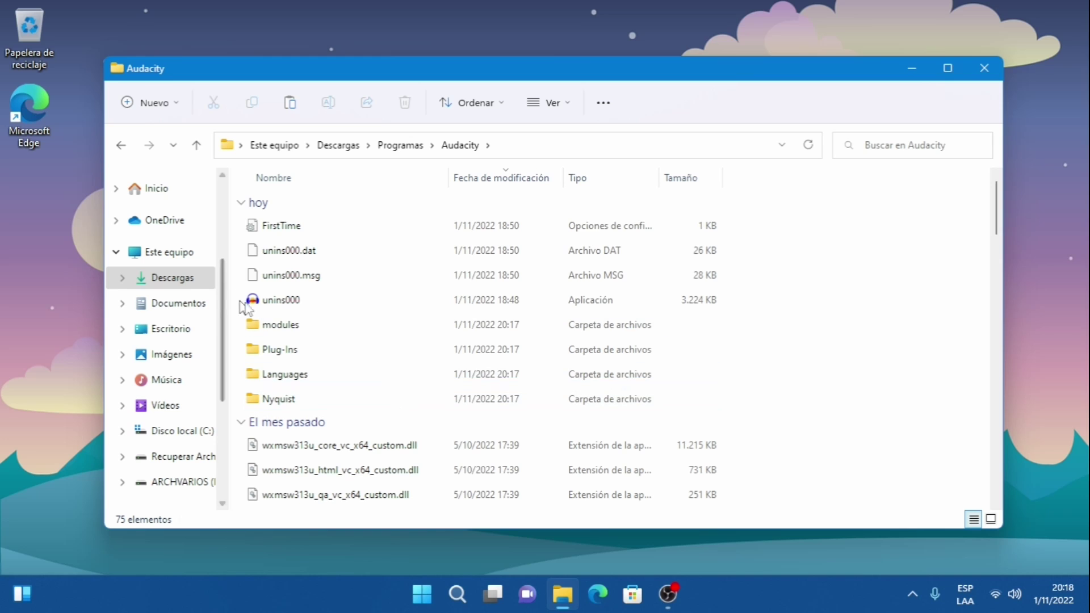
pyautogui.scroll(-2, 311, 316)
pyautogui.click(312, 309)
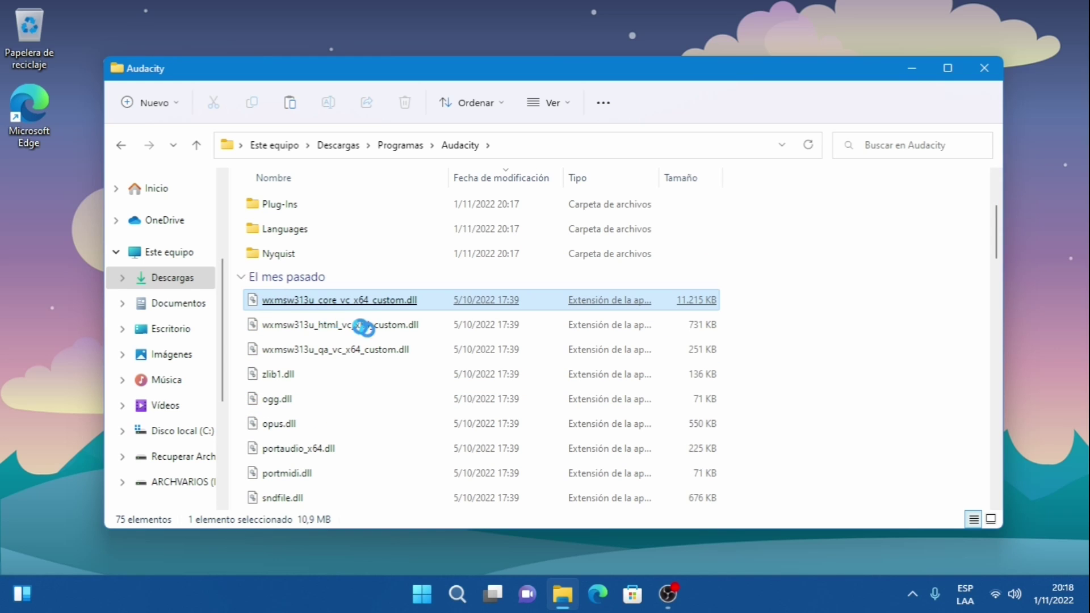
pyautogui.scroll(-15, 378, 355)
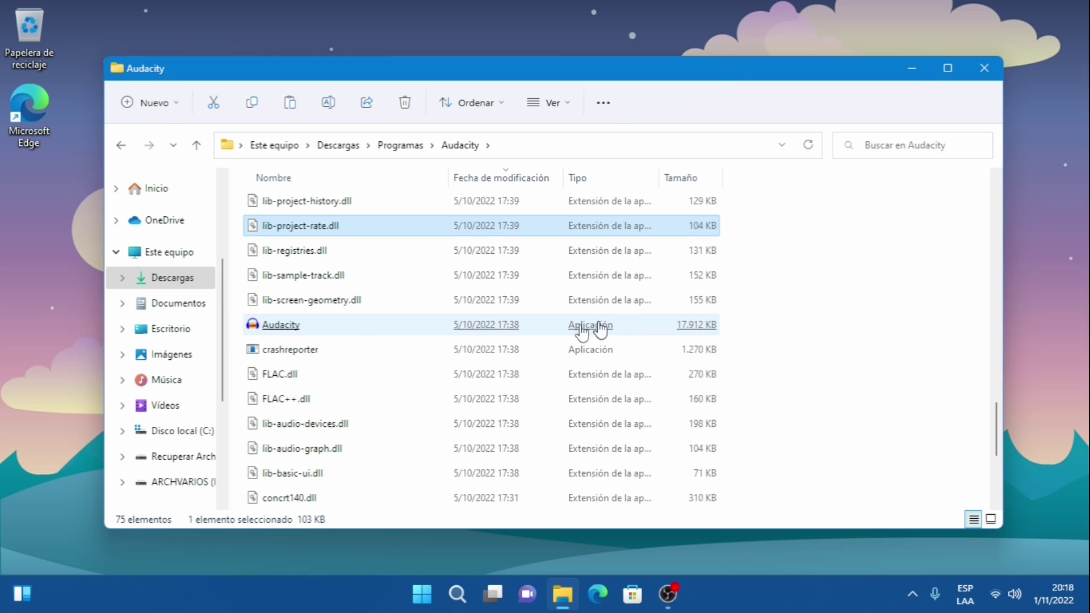
pyautogui.click(282, 332)
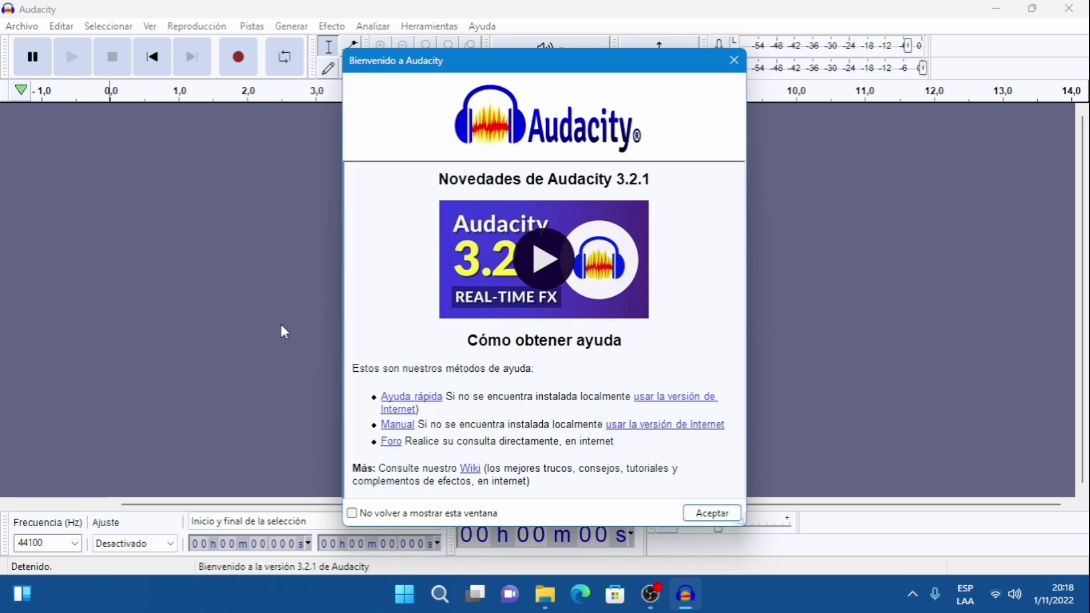
pyautogui.click(712, 512)
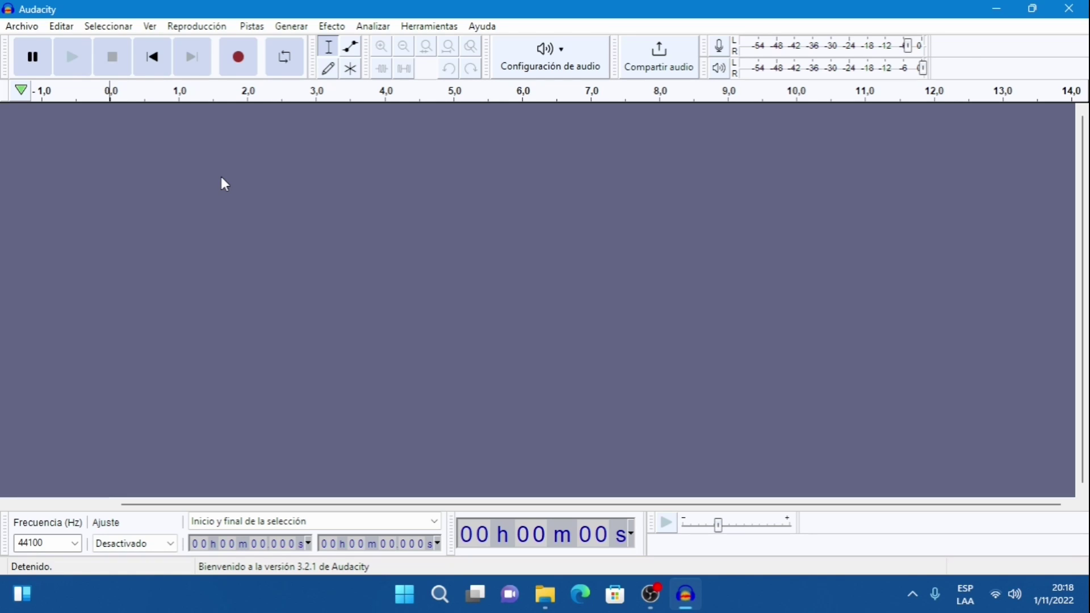
pyautogui.click(1069, 8)
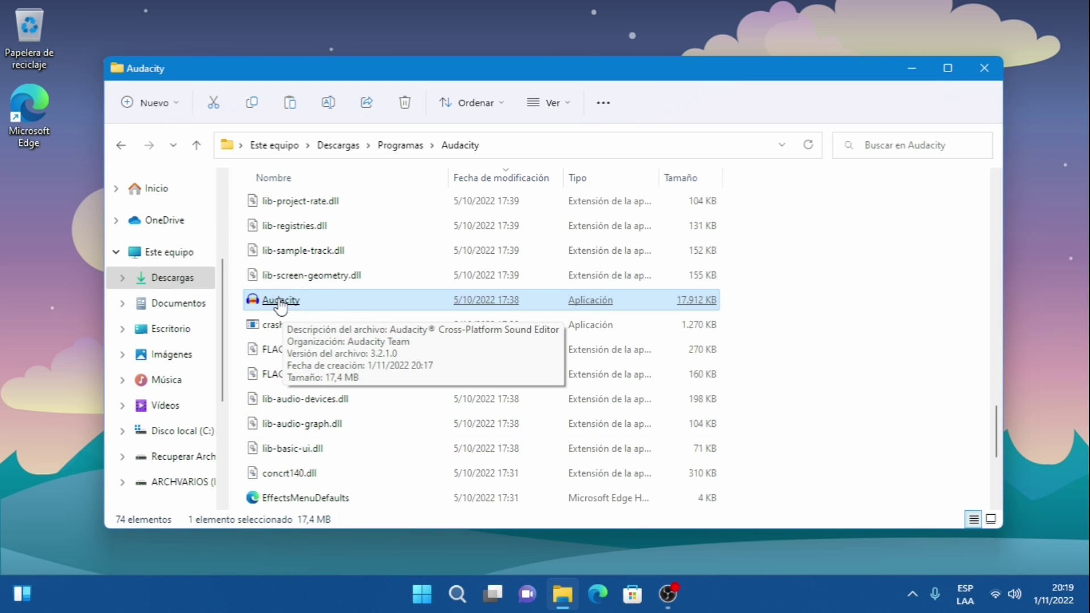
# - Pin the Audacity application to Start and open the Start menu to check its pinned apps
pyautogui.rightClick(281, 307)
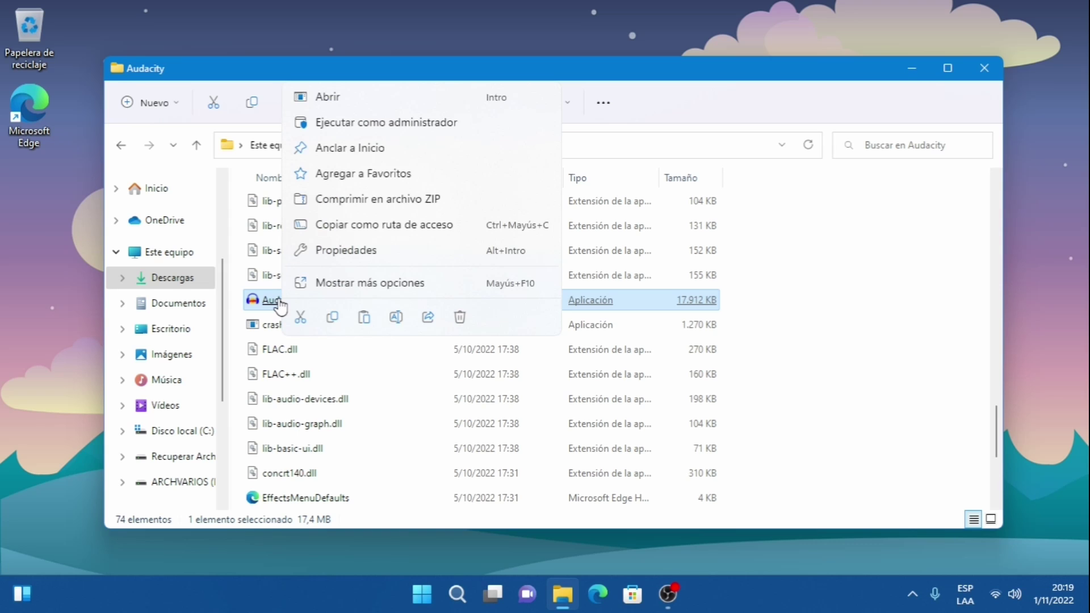
pyautogui.click(352, 148)
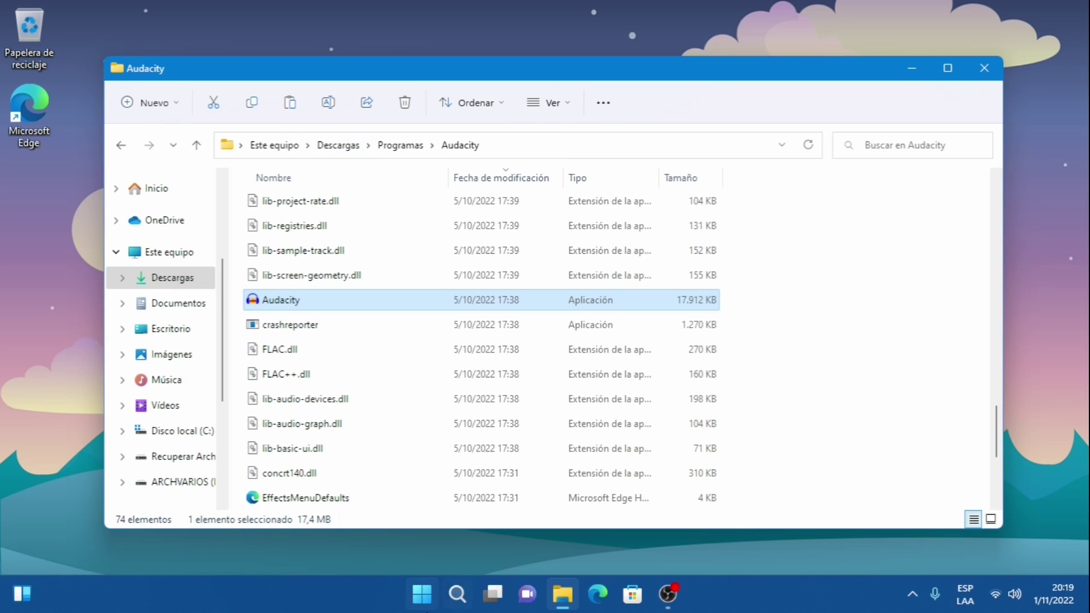
pyautogui.click(426, 599)
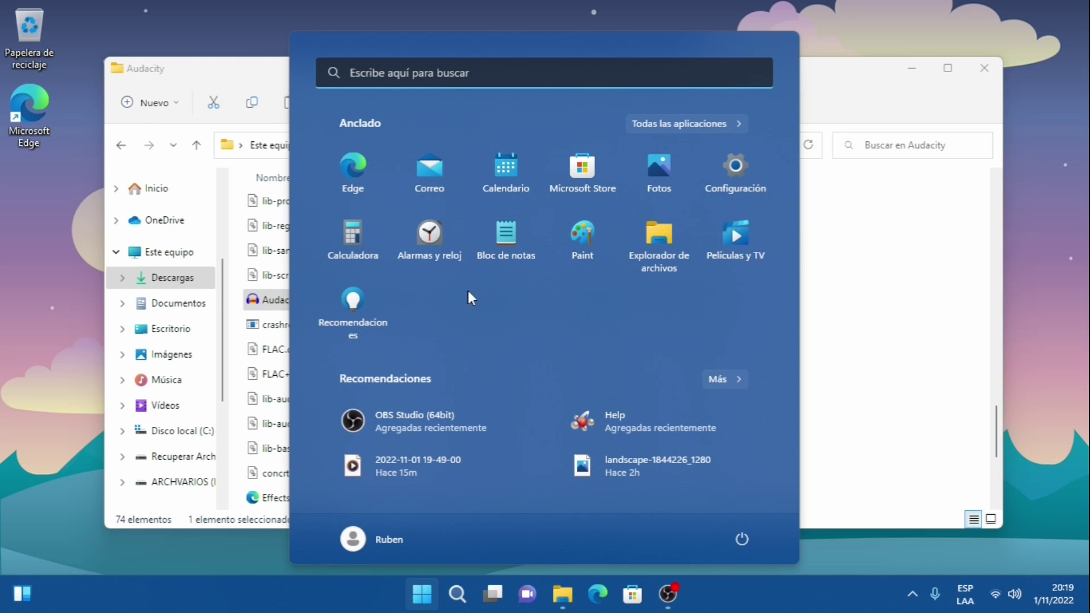